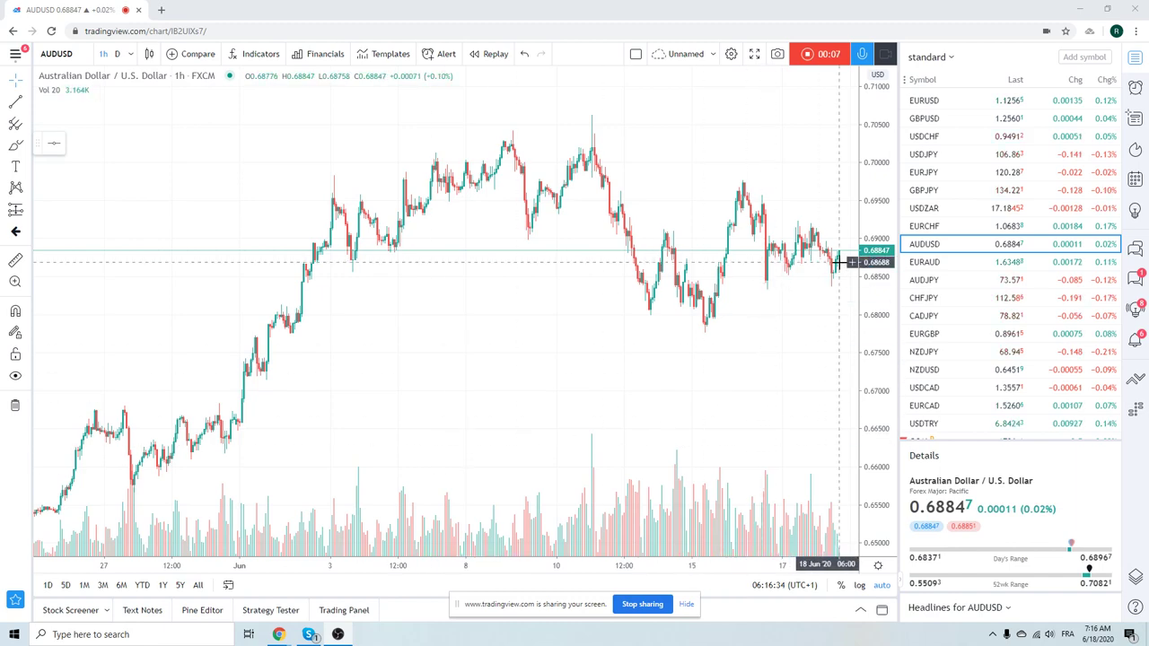
Step: Briefly view the S&P 500 E-mini Futures (ES1!) chart from the watchlist
scroll(666, 362, "up", 2)
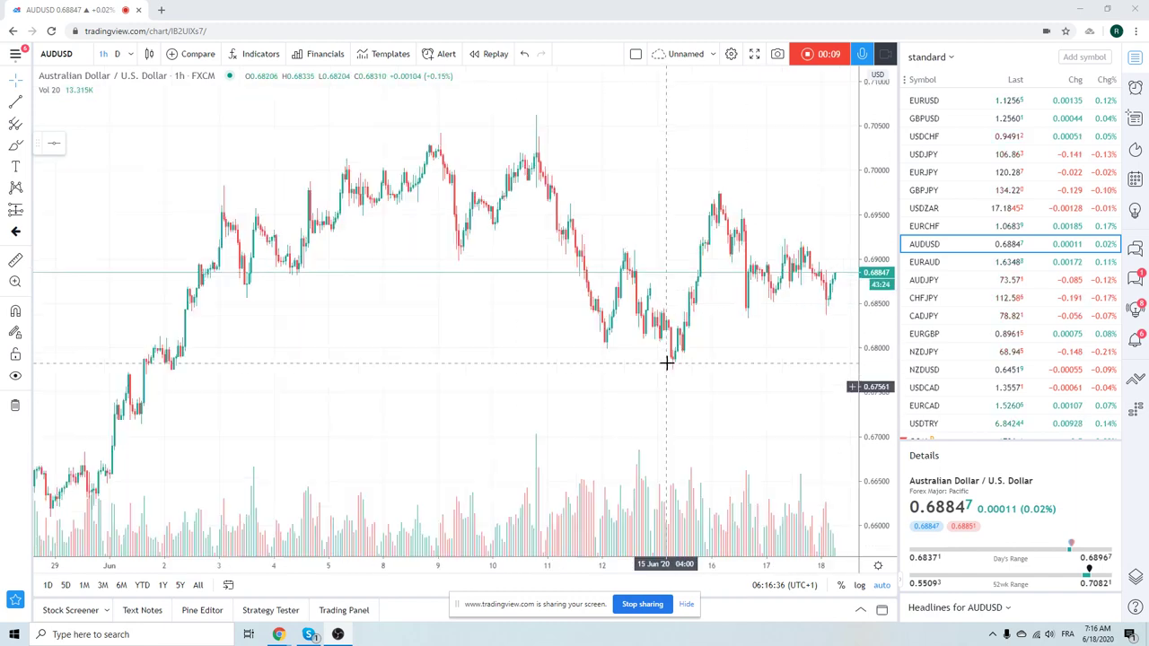
scroll(667, 363, "up", 2)
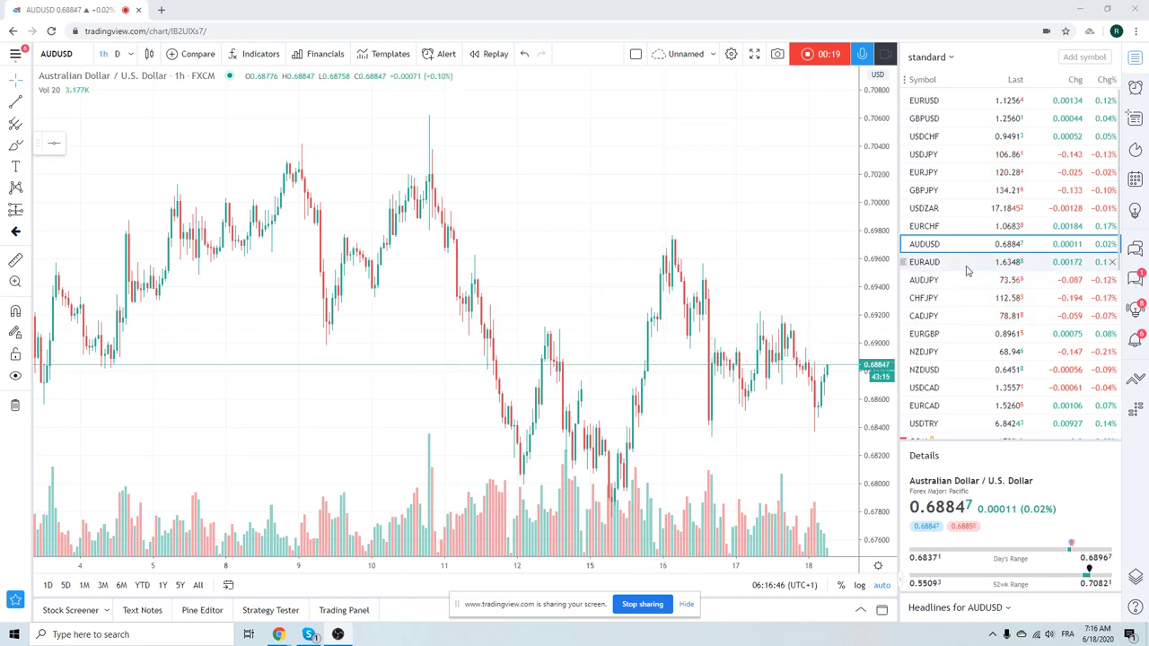
scroll(974, 274, "down", 5)
scroll(969, 272, "up", 5)
scroll(745, 250, "down", 2)
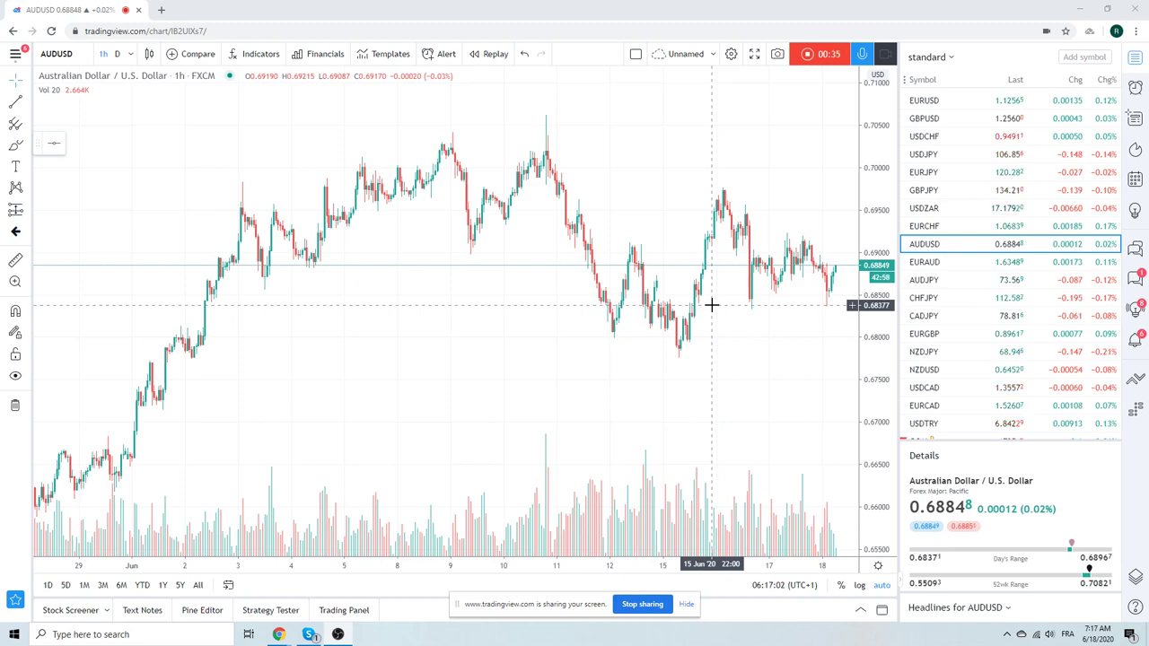
scroll(996, 292, "down", 2)
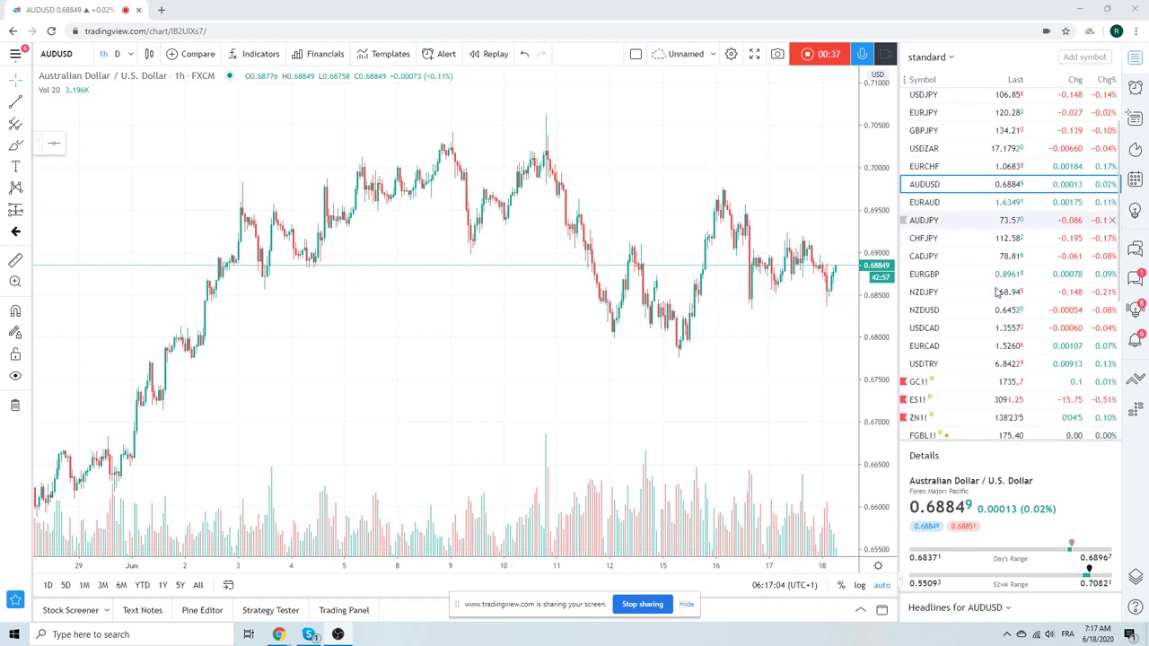
left_click(966, 404)
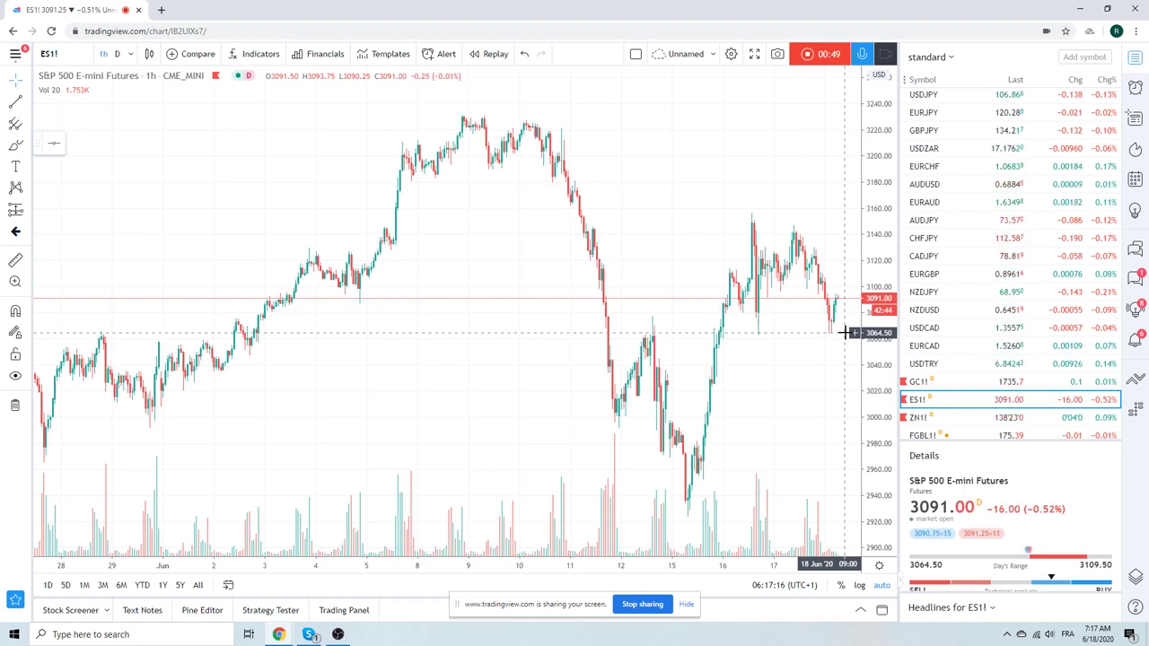
Step: Return to AUDUSD, then open the hourly Gold Futures (GC1!) chart
left_click(954, 185)
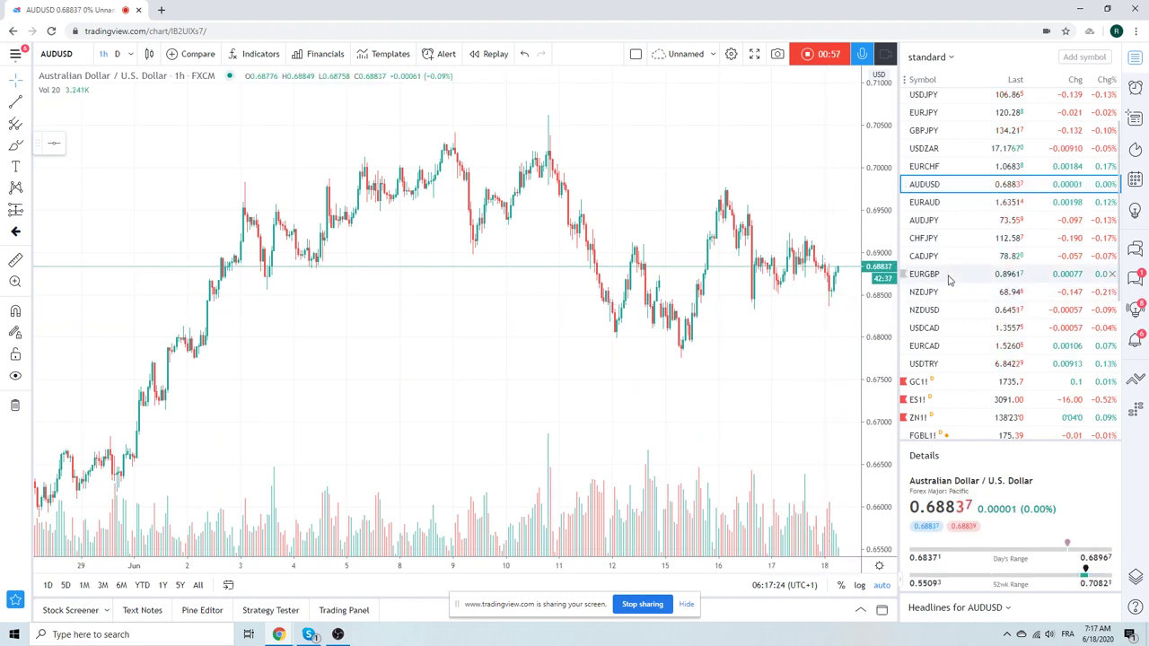
scroll(961, 318, "up", 3)
scroll(983, 318, "down", 3)
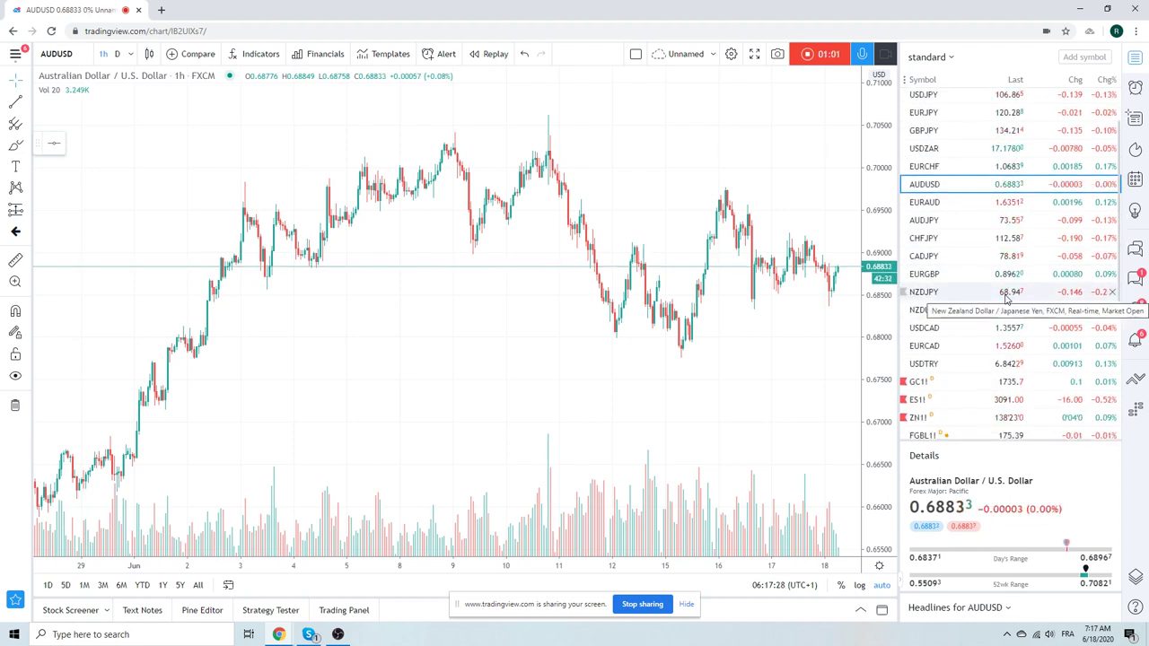
left_click(985, 384)
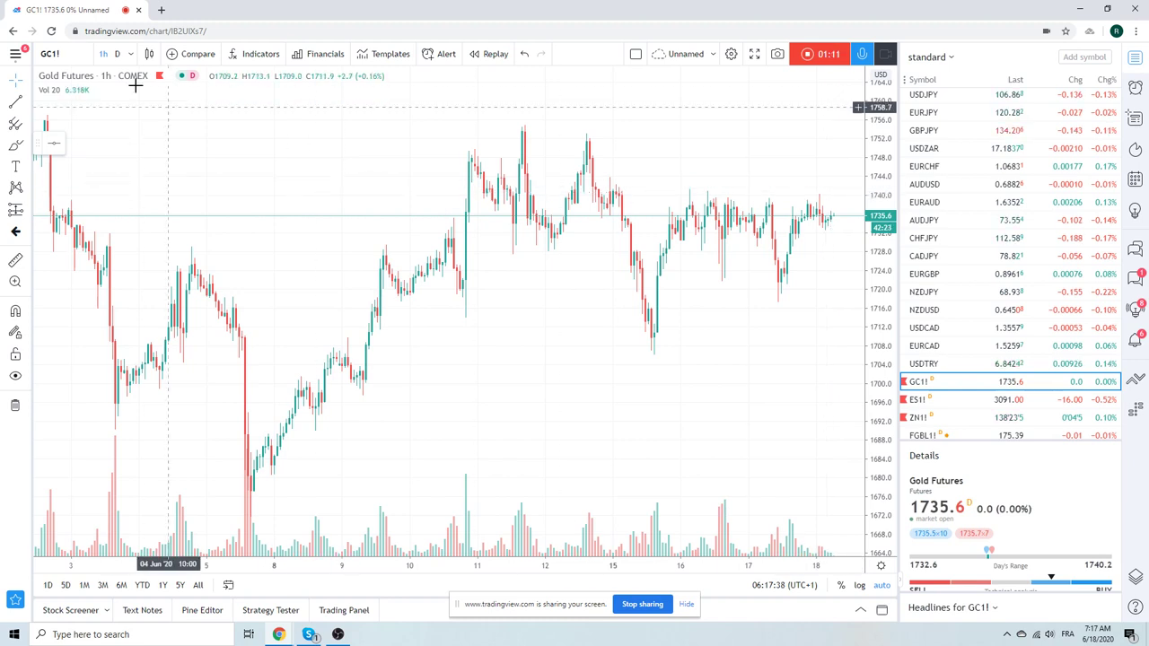
Step: Switch the Gold Futures chart to the 1D timeframe, covering roughly June 2019 to June 2020
left_click(117, 54)
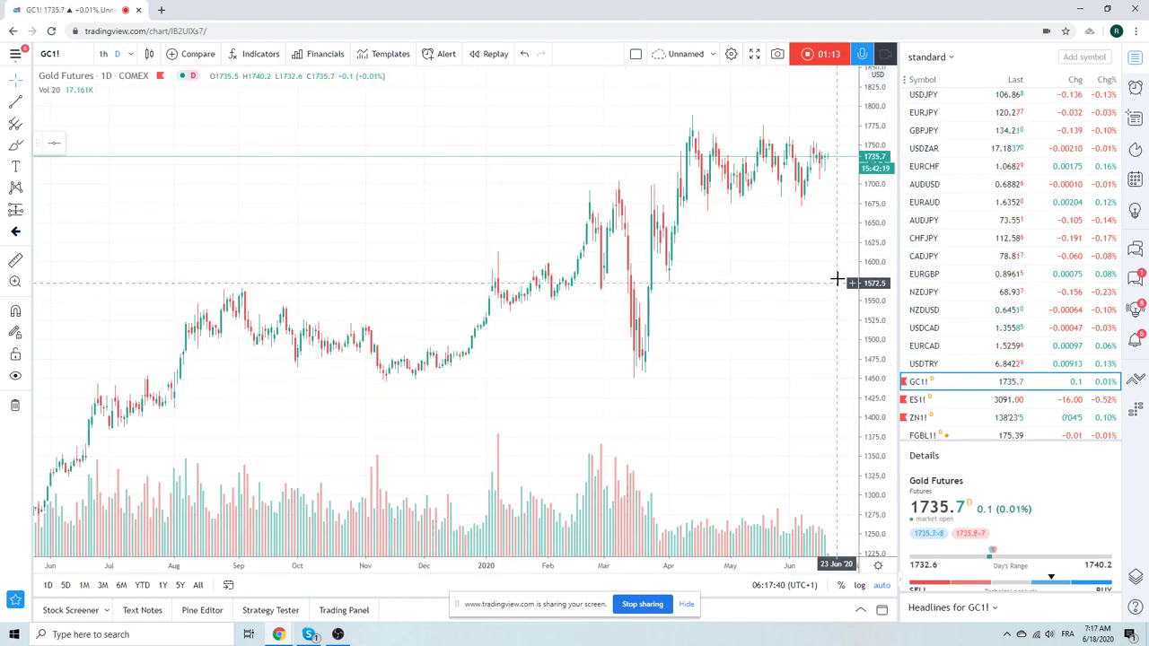
scroll(1050, 273, "up", 2)
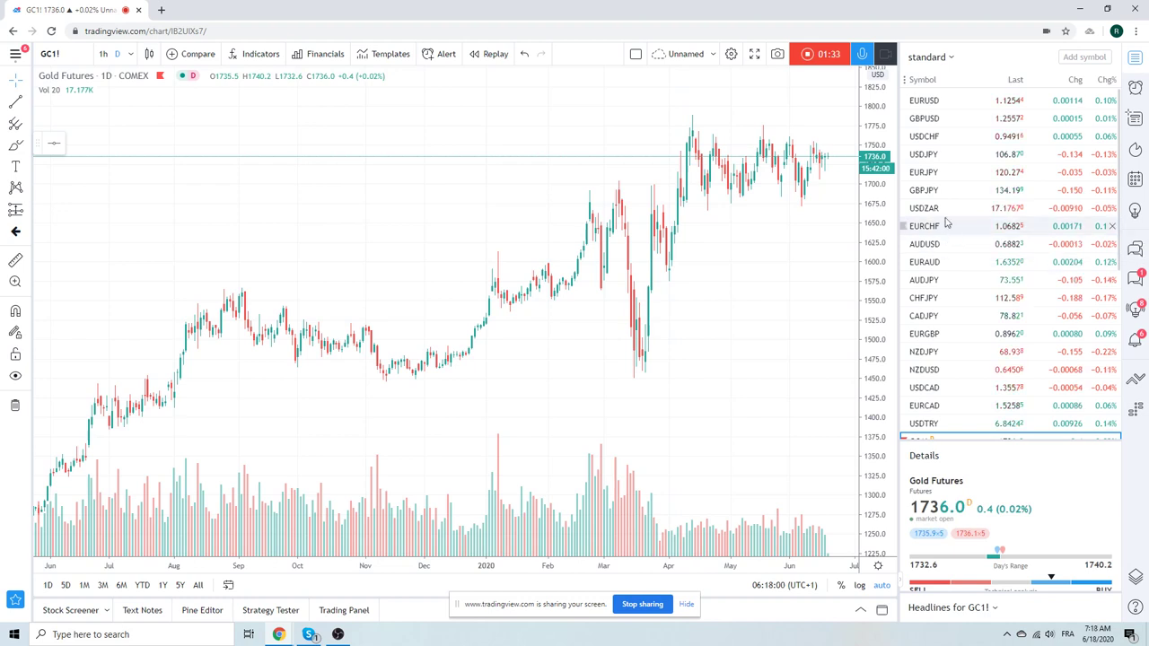
Step: Open the daily GBPUSD chart from the watchlist and zoom in on it
left_click(931, 117)
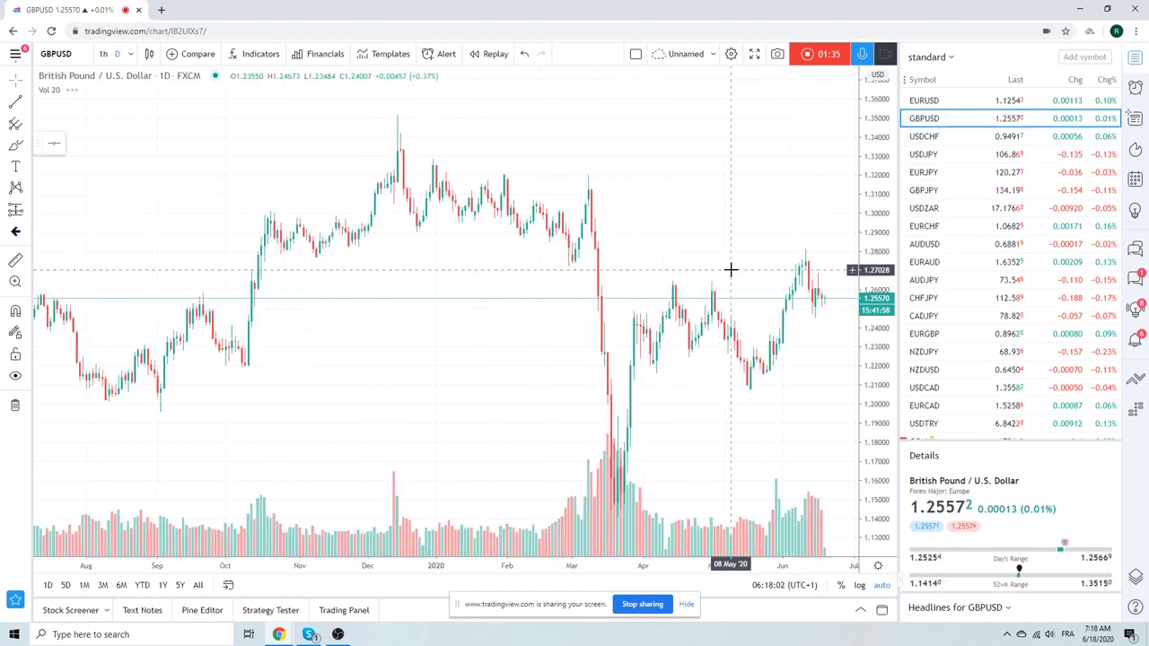
scroll(731, 269, "up", 3)
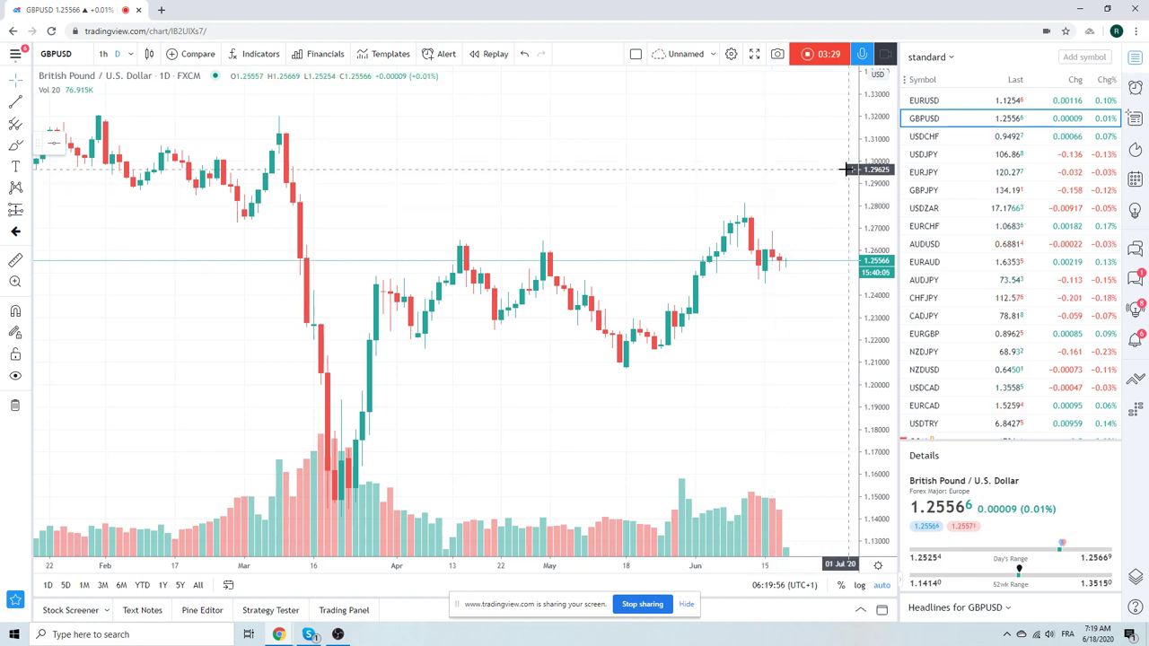
Step: Open the daily EURGBP chart, trading near 0.8962
left_click(944, 336)
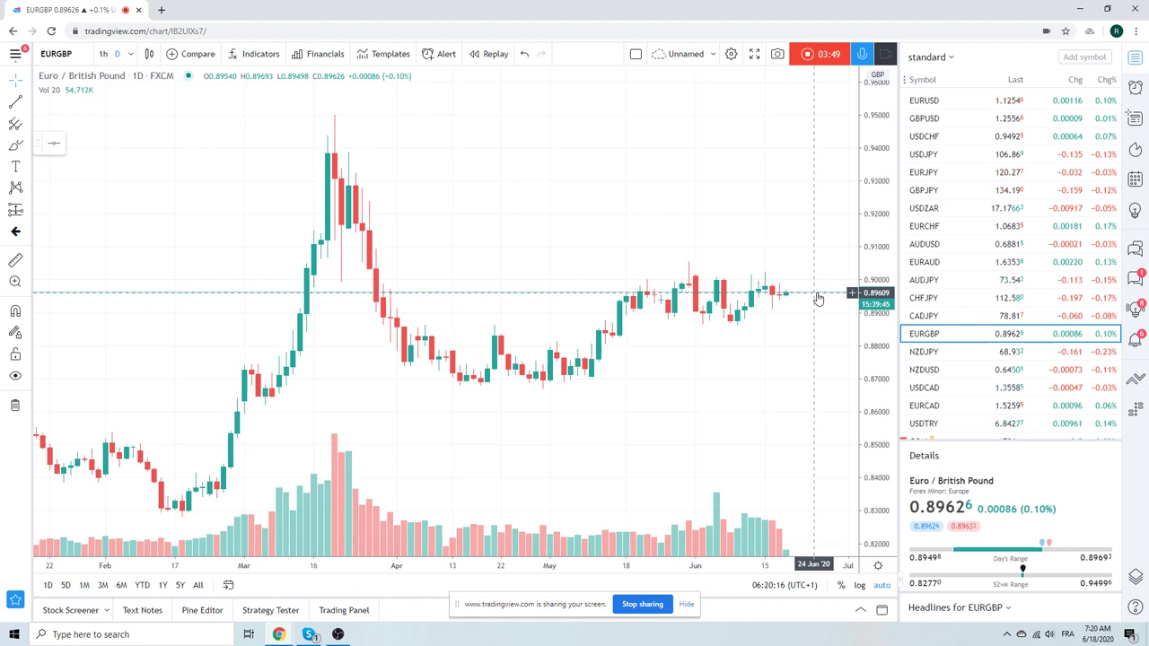
Step: Open the daily GBPJPY chart, trading near 134.19
left_click(920, 192)
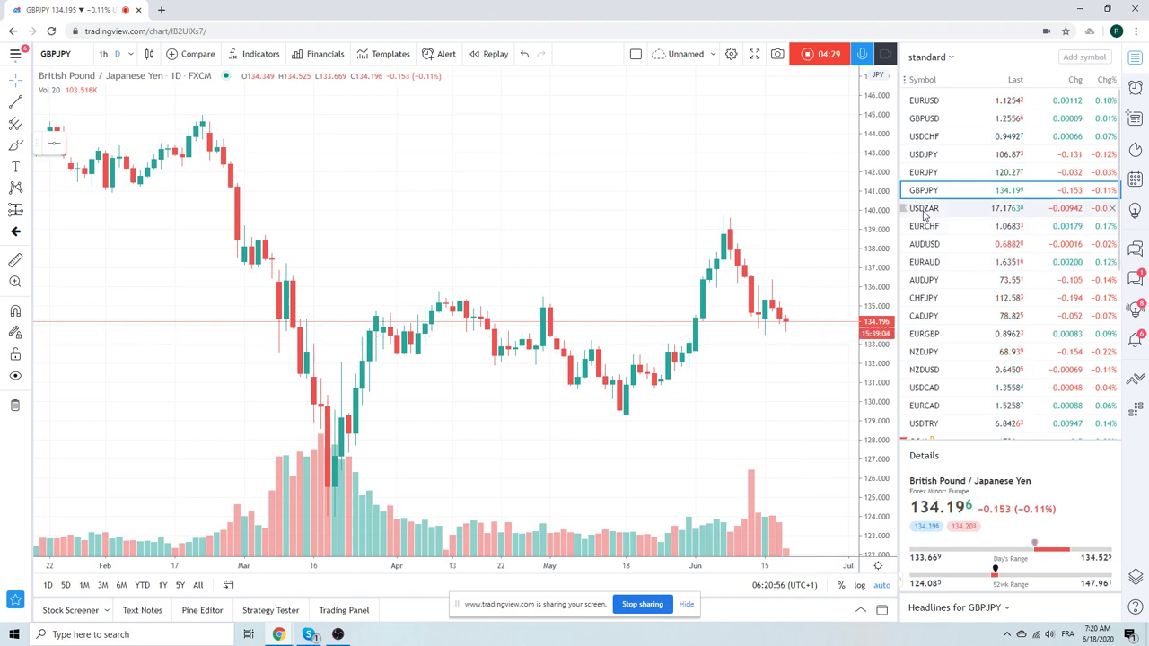
Step: Open the daily USDJPY chart, trading near 106.85, and adjust its zoom
left_click(939, 159)
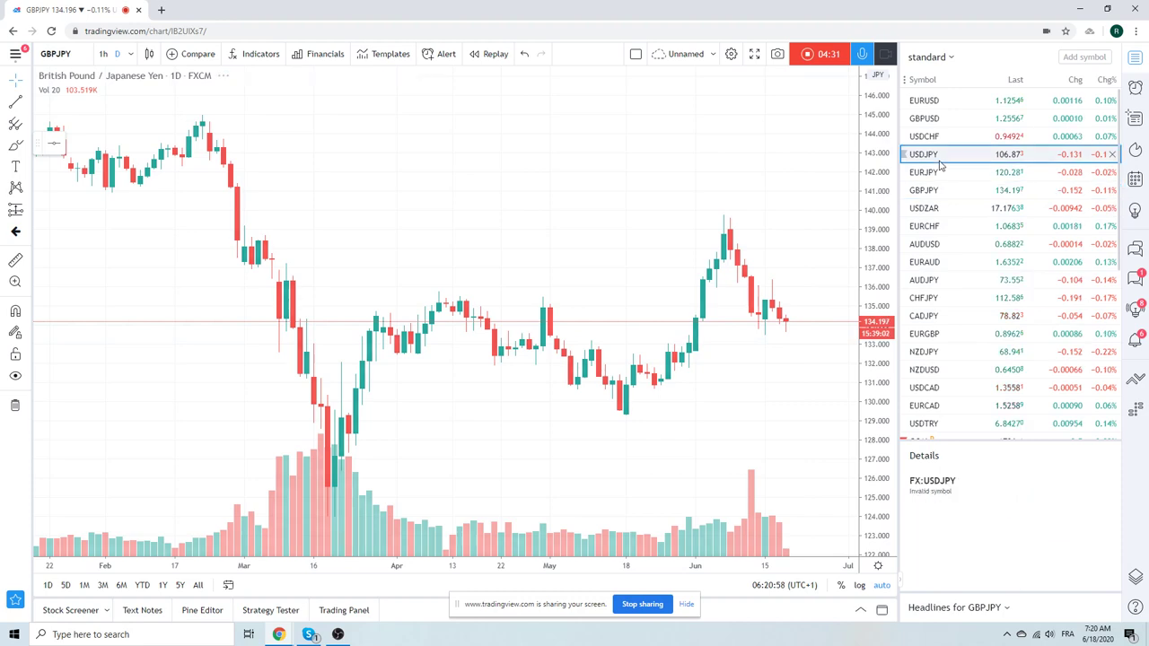
scroll(641, 231, "up", 3)
scroll(641, 230, "down", 2)
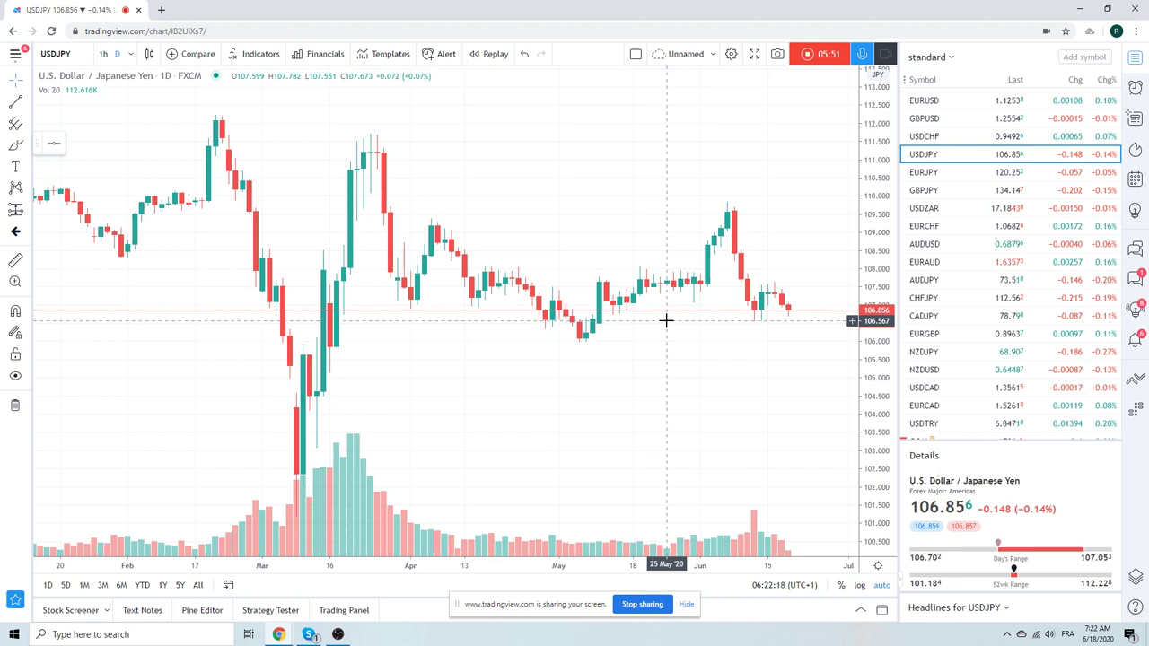
key("Down")
key("Down")
key("Down")
key("Down")
key("Down")
key("Down")
key("Down")
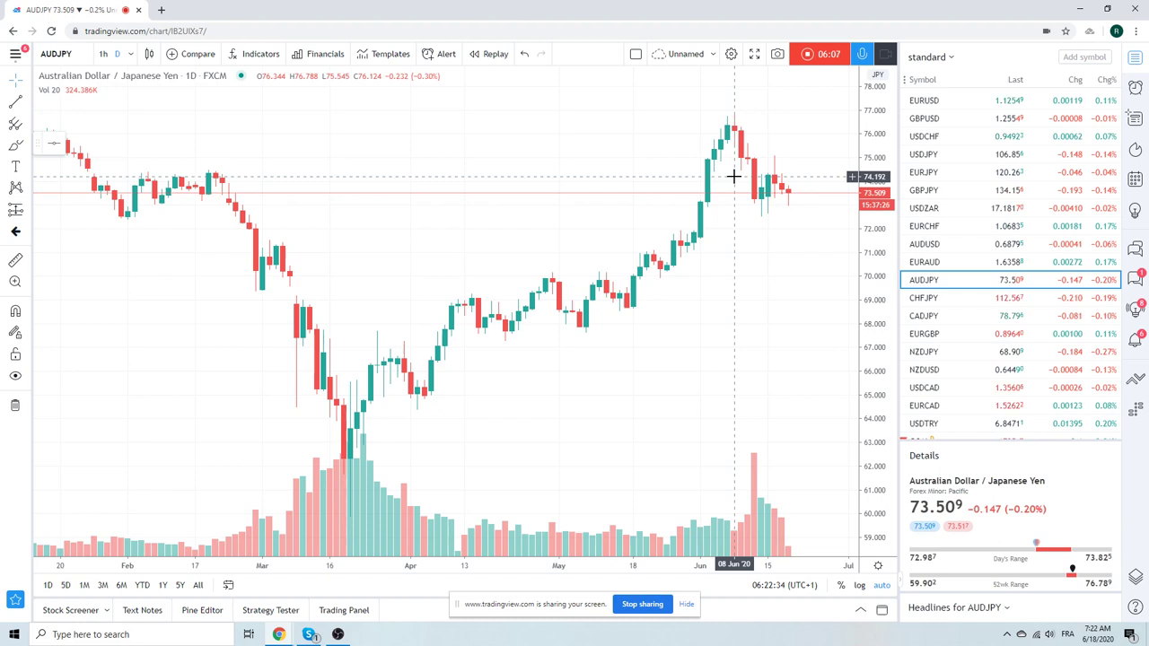
scroll(953, 210, "down", 2)
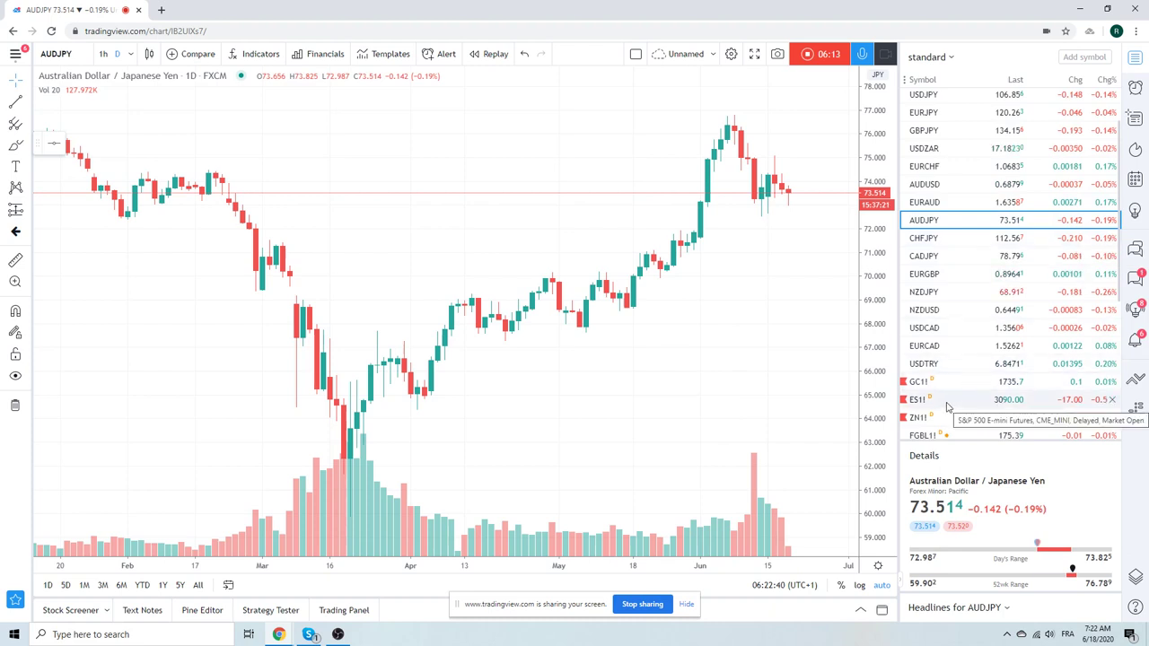
left_click(1006, 400)
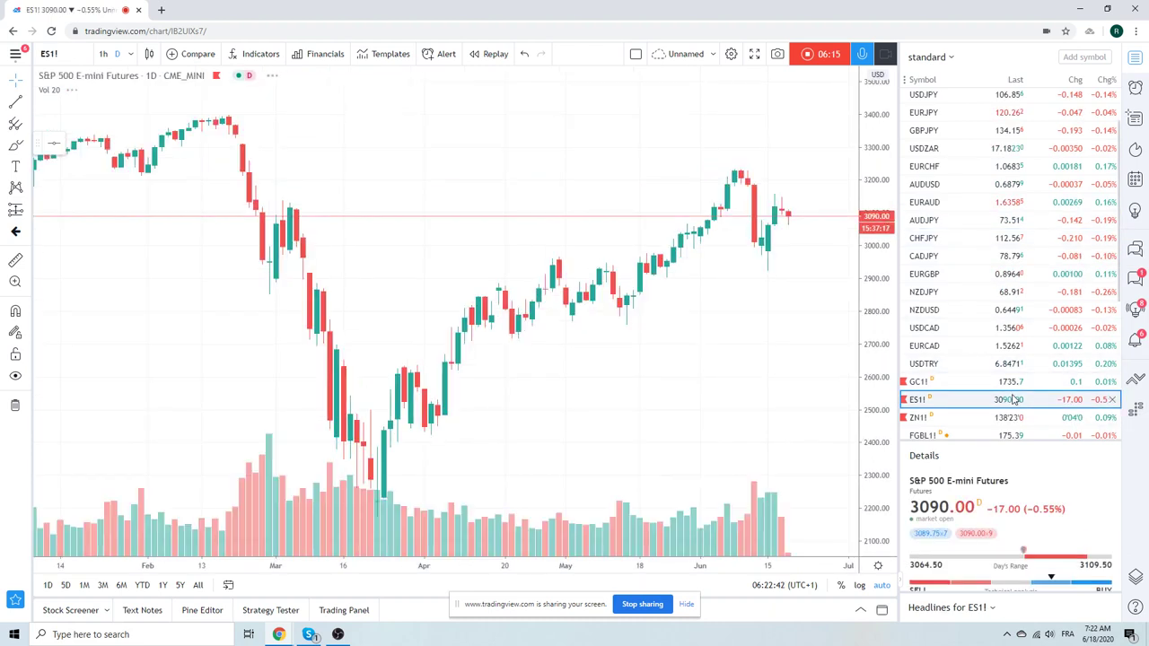
Step: Switch the S&P 500 E-mini Futures chart to 1-hour candles
left_click(103, 54)
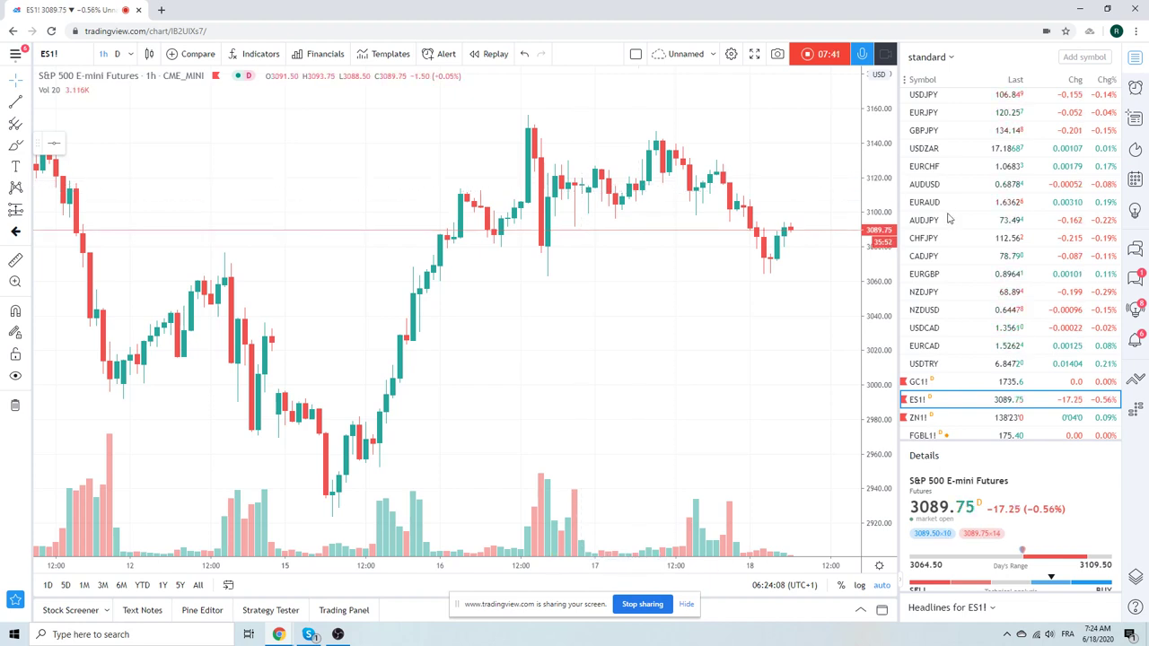
Step: Open the hourly USDCNH chart, trading near 7.0654, from lower in the watchlist
scroll(1013, 219, "down", 2)
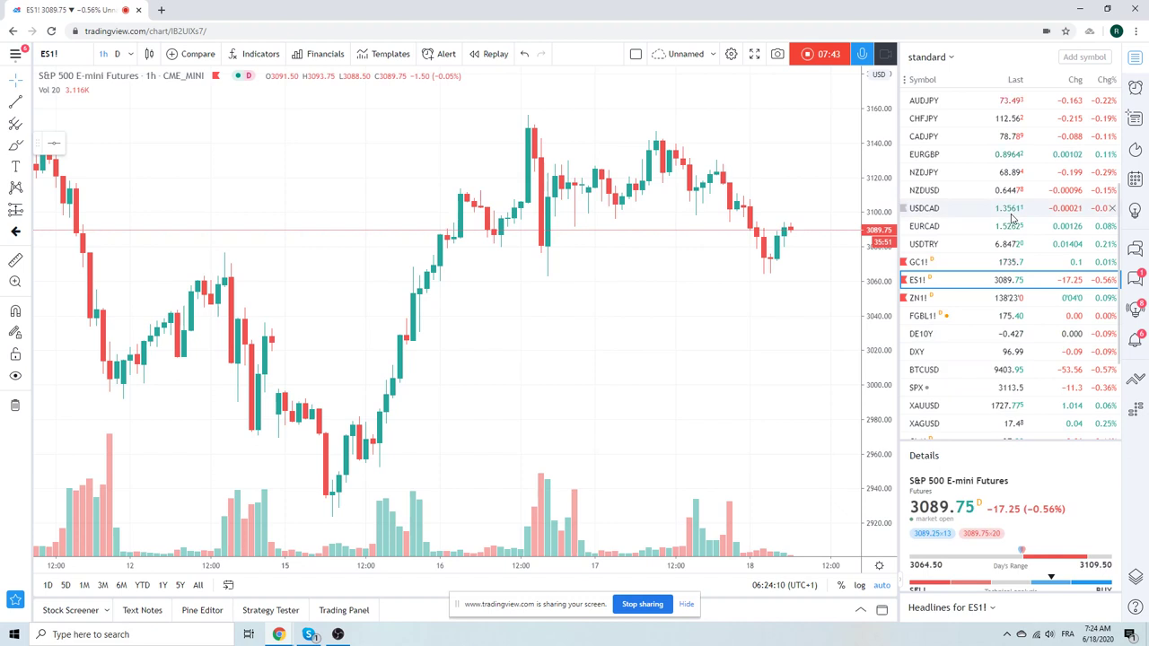
scroll(1013, 218, "down", 4)
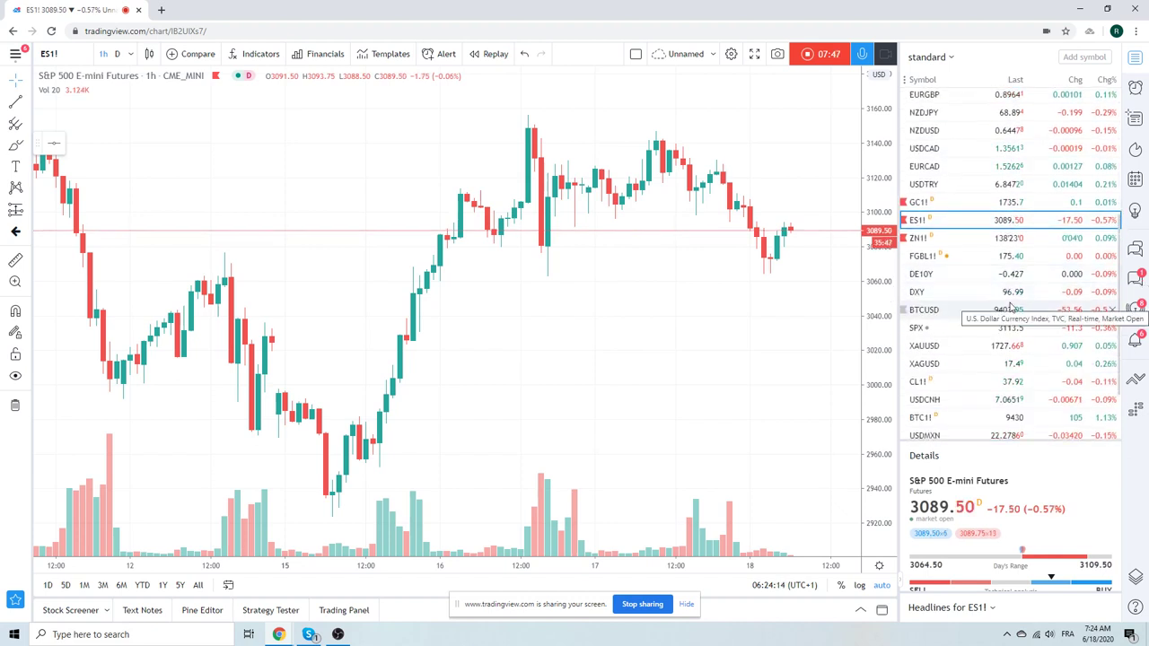
scroll(1017, 260, "down", 2)
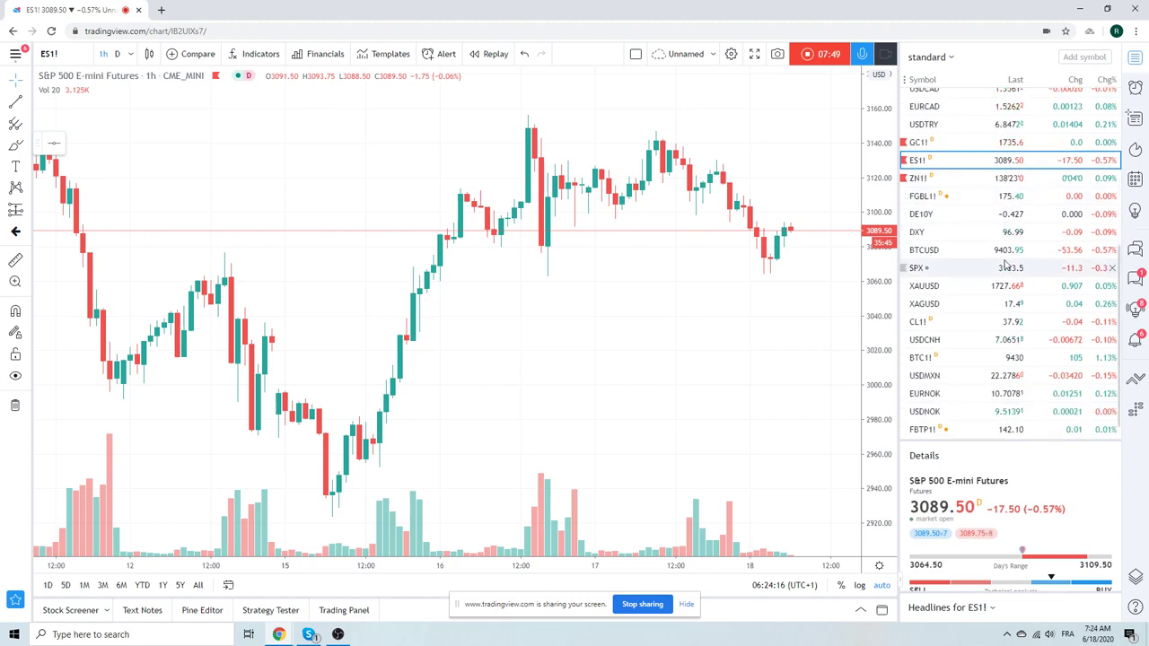
left_click(987, 343)
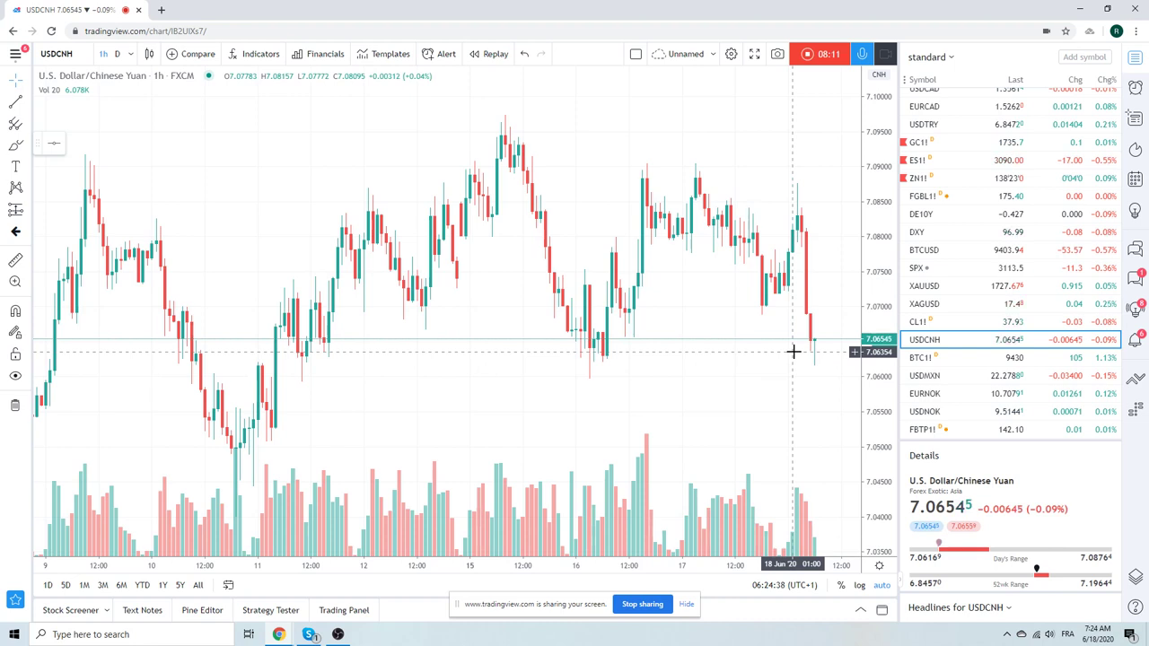
Step: Open the hourly EURNOK chart, trading near 10.7079
left_click(925, 394)
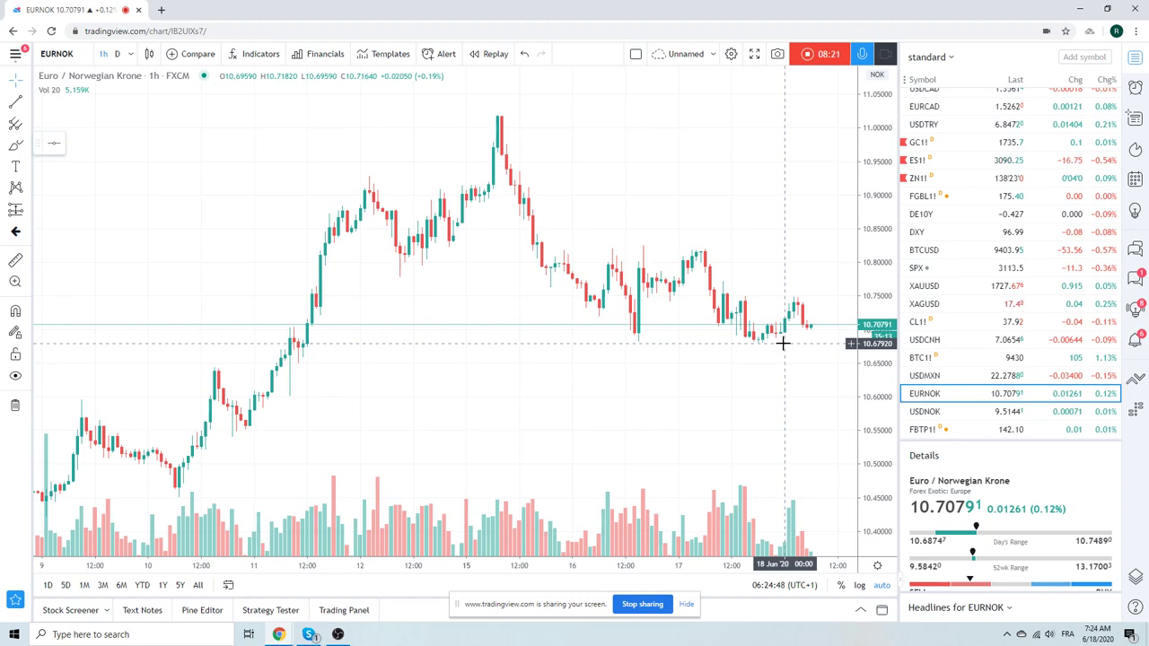
scroll(783, 343, "down", 8)
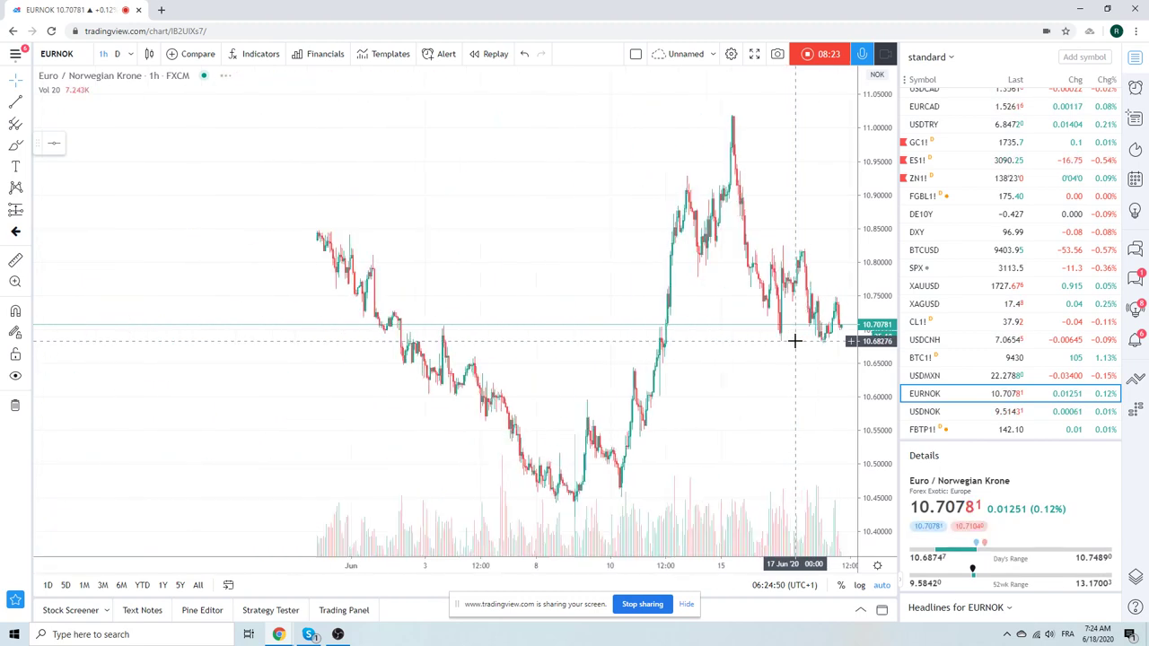
left_click(117, 54)
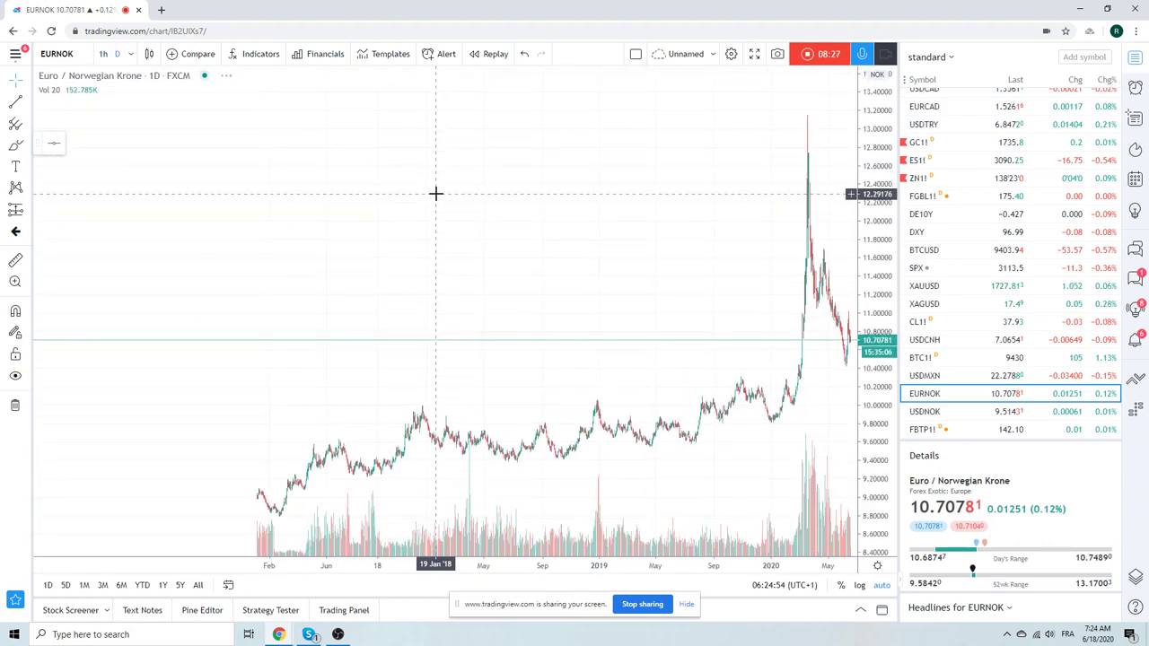
scroll(435, 193, "down", 3)
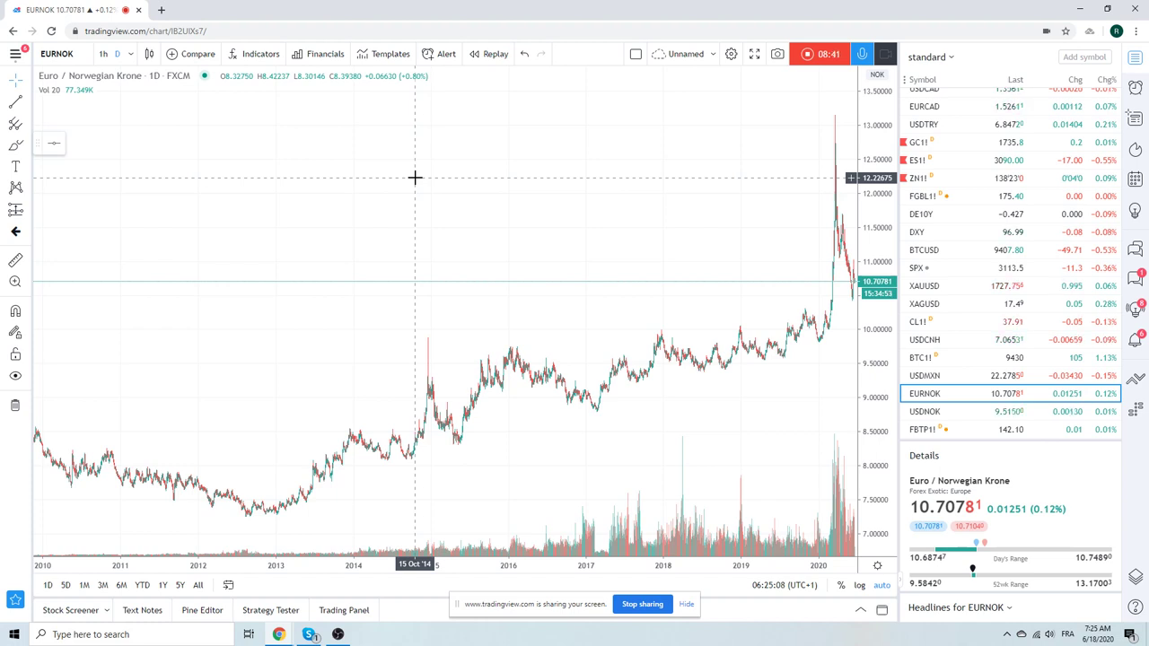
scroll(412, 179, "up", 6)
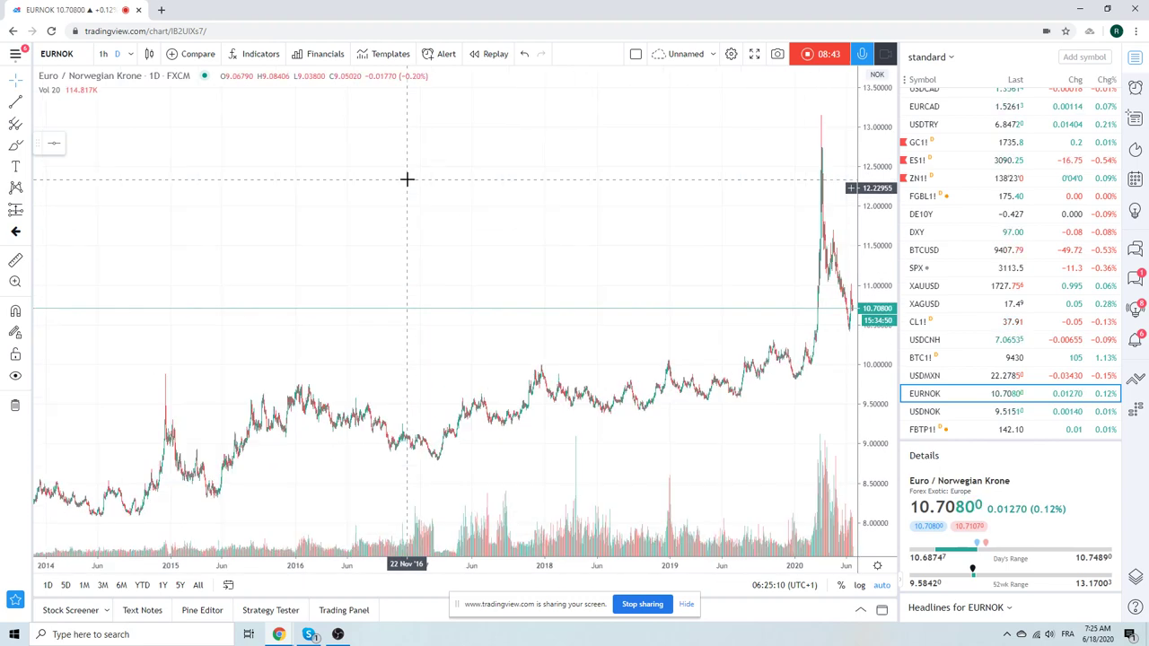
scroll(406, 179, "up", 8)
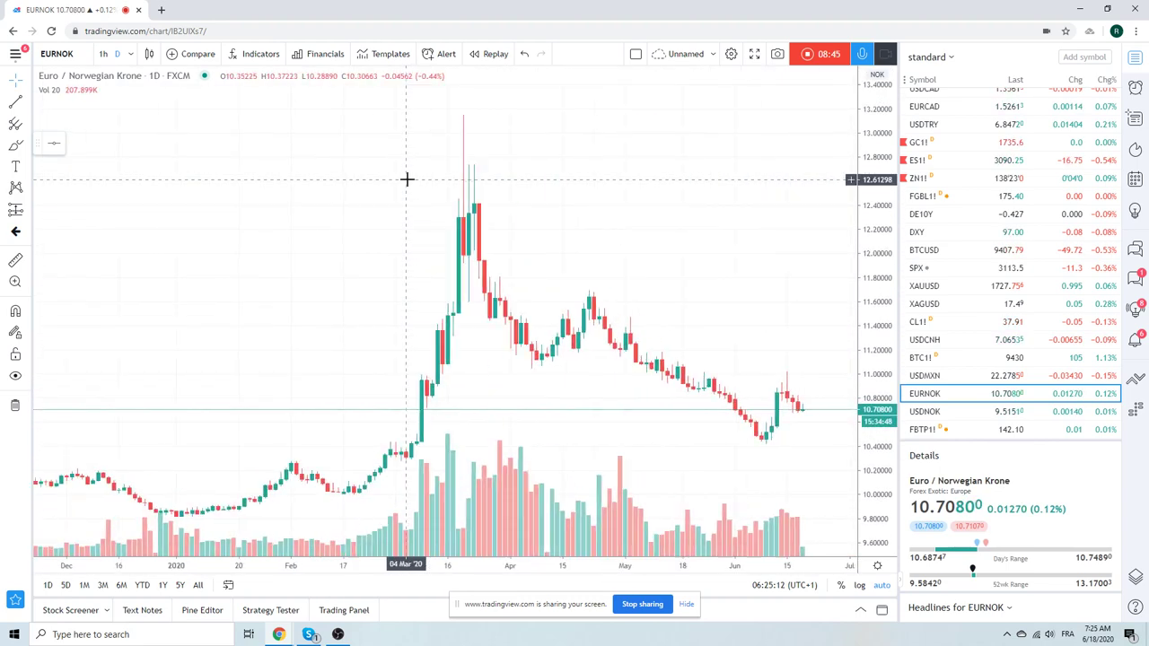
left_click(103, 54)
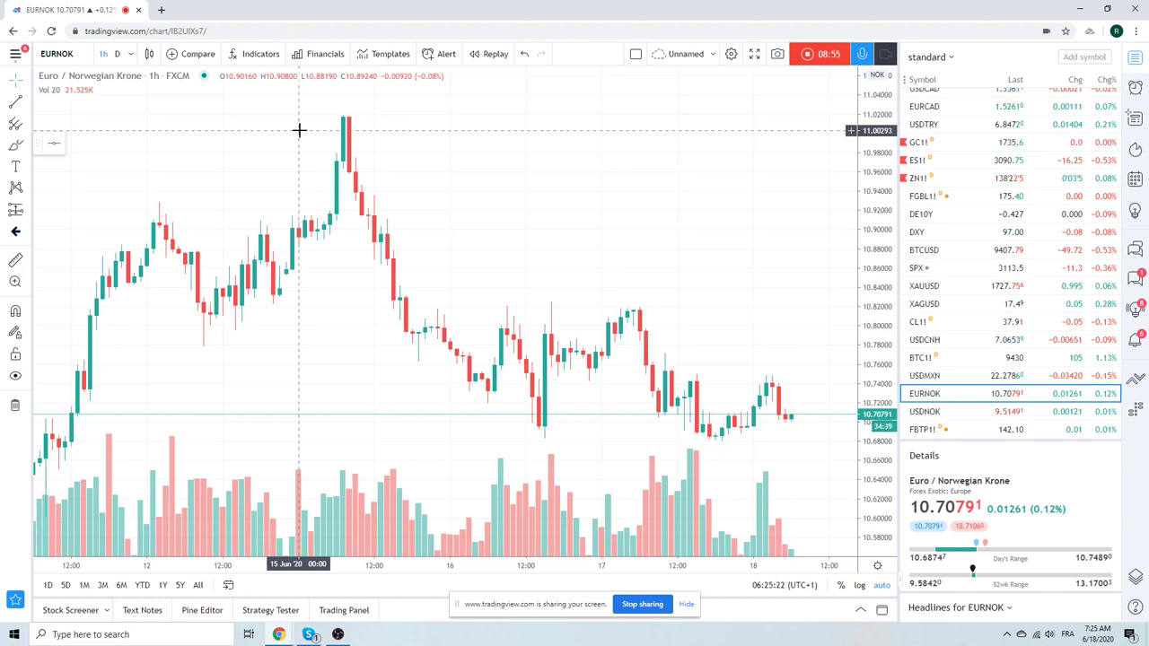
Step: Open the hourly Bitcoin CME Futures (BTC1!) chart, zooming out and back in
left_click(925, 361)
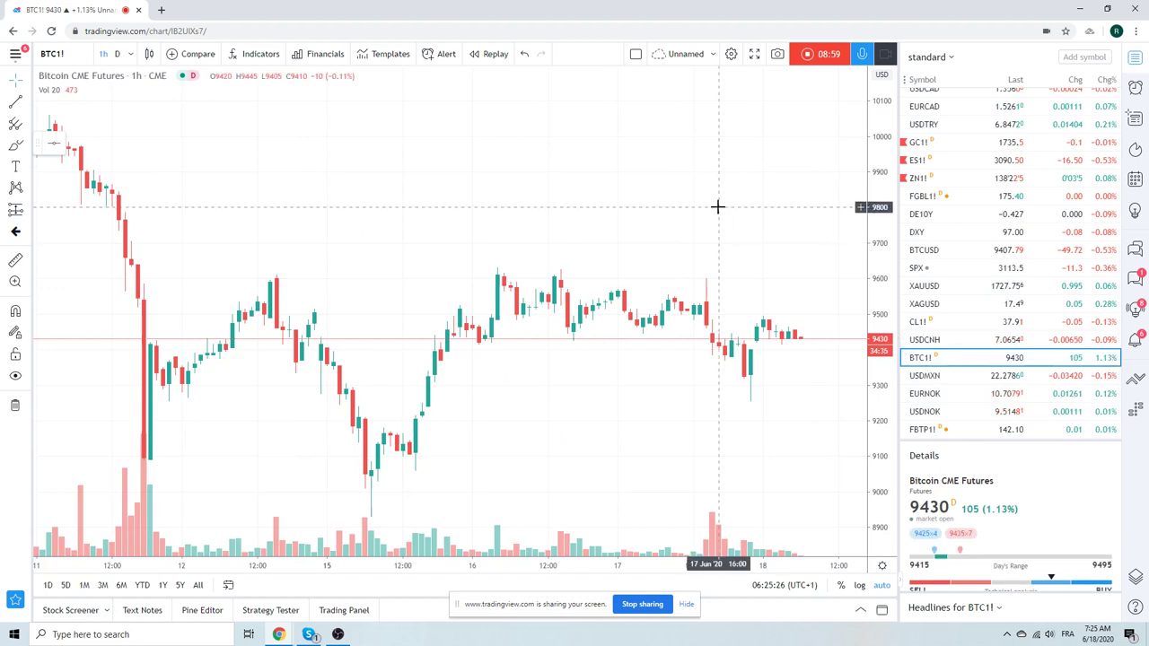
scroll(718, 207, "down", 3)
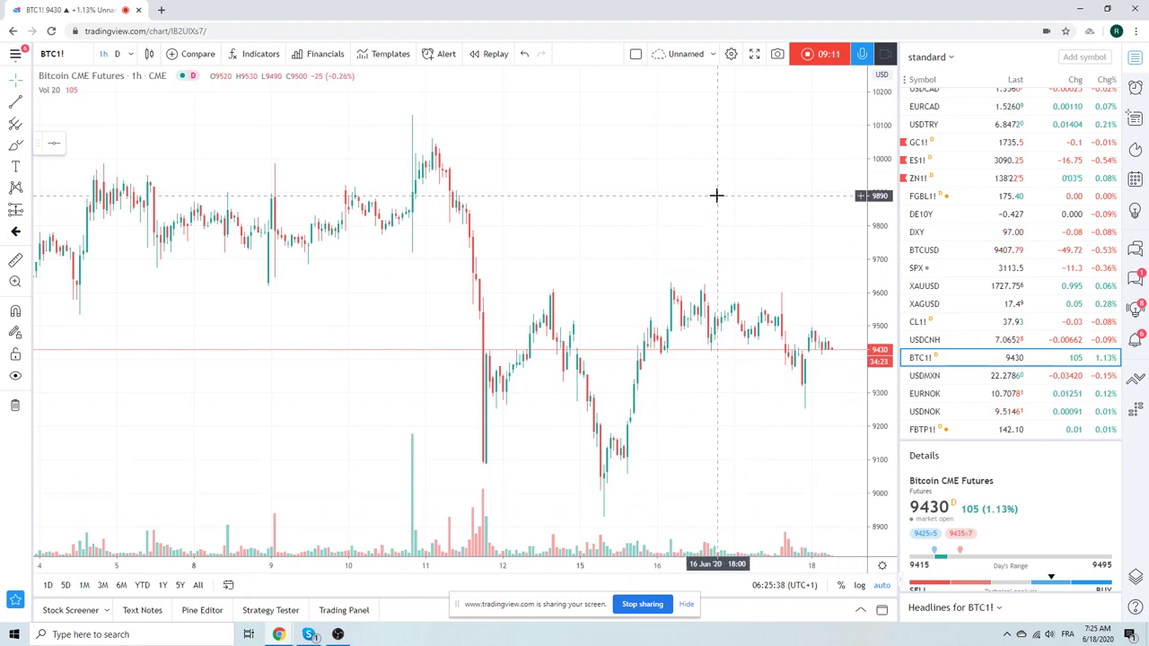
scroll(615, 214, "up", 4)
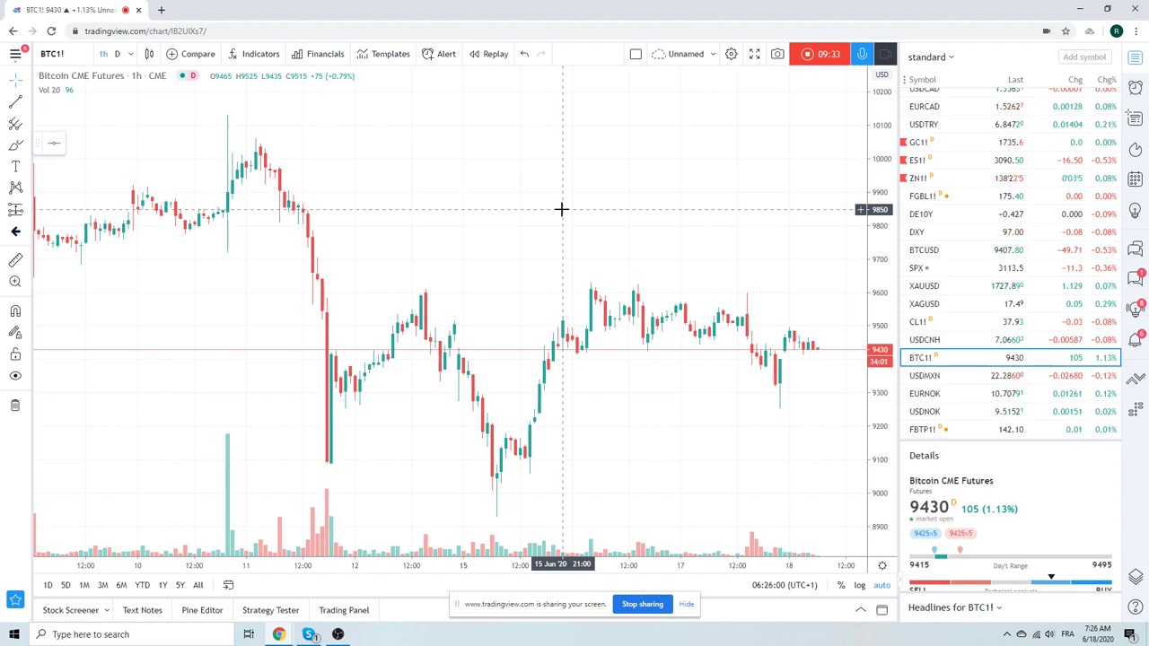
scroll(1026, 226, "up", 5)
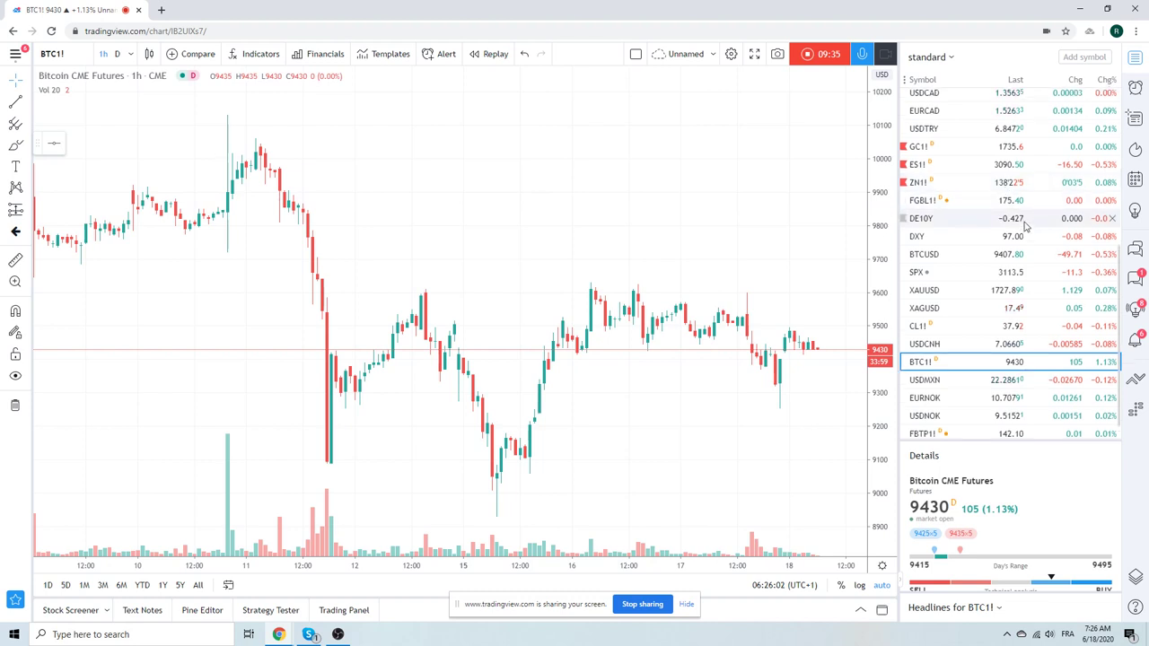
scroll(1026, 226, "up", 2)
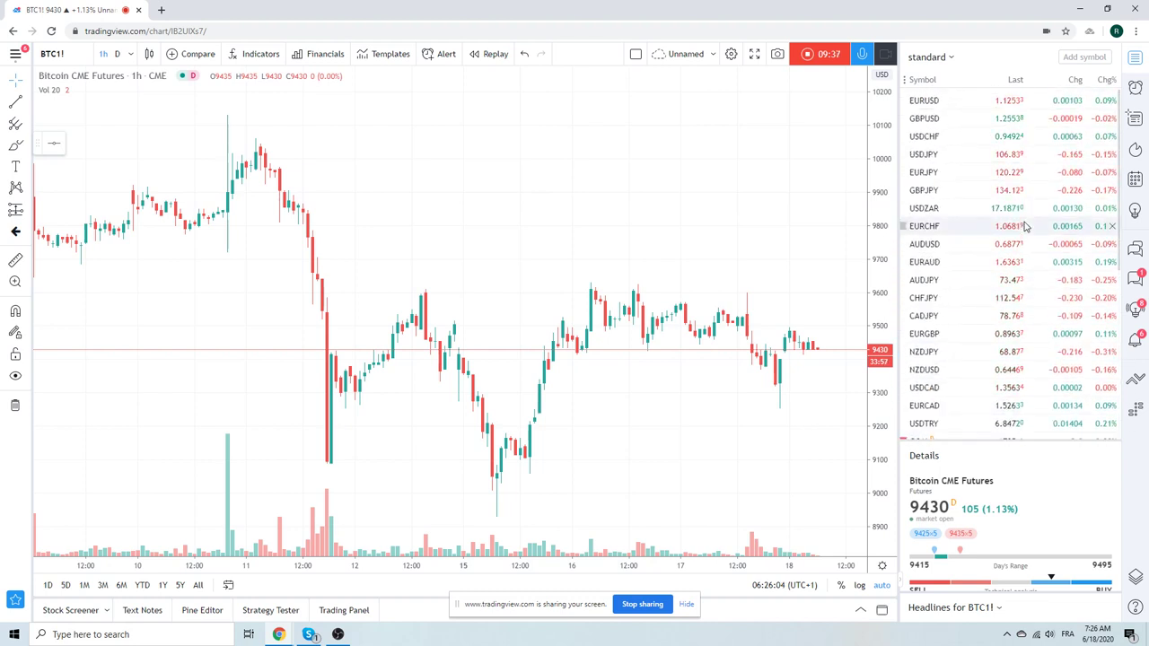
scroll(1026, 227, "down", 1)
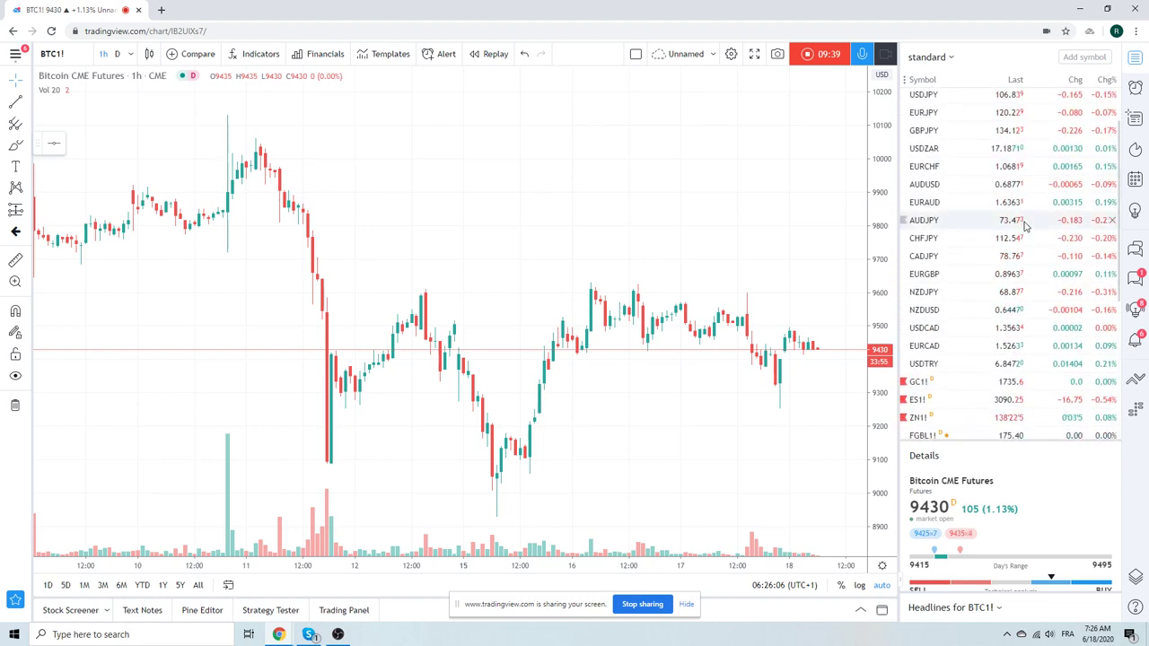